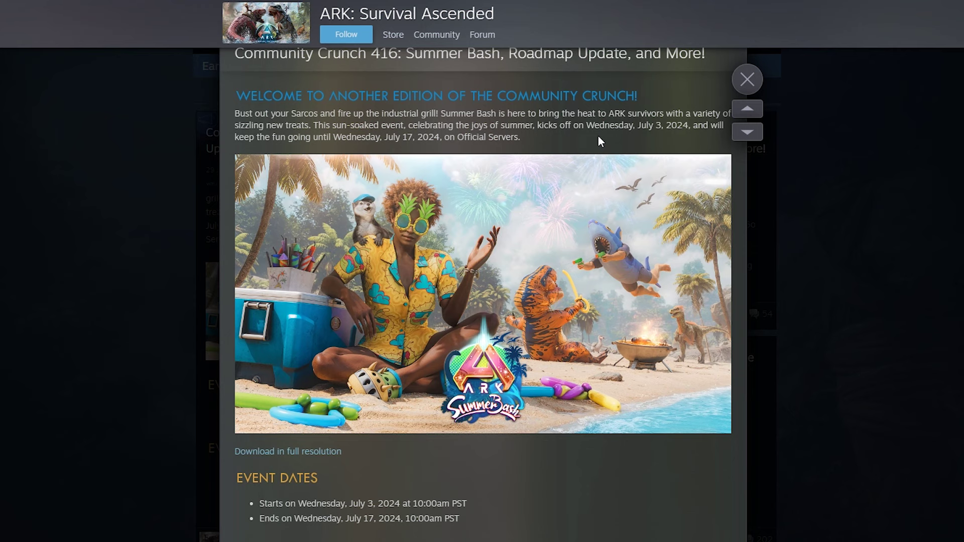
Scroll the Community Crunch 416 article down to its Event Dates and Event Rates sections
scroll(597, 136, down, 1)
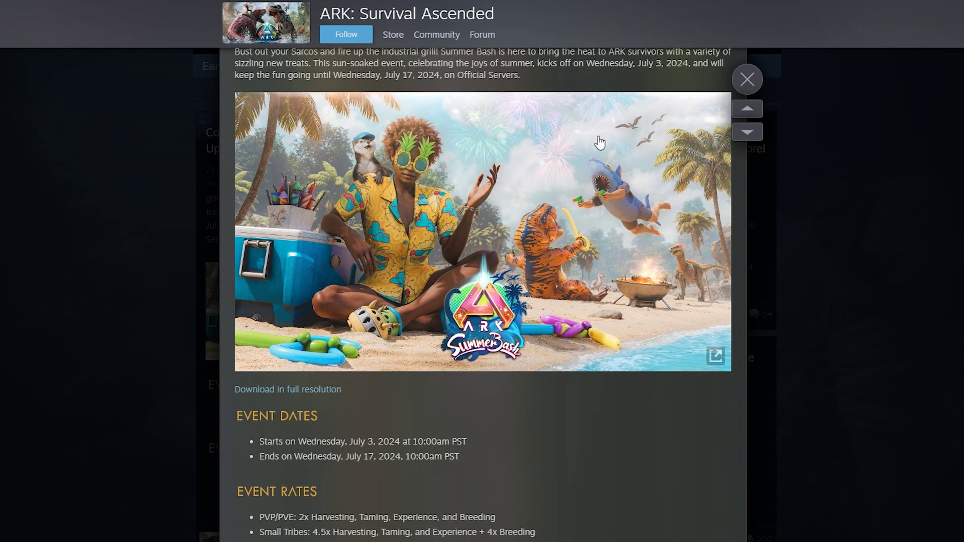
scroll(599, 140, down, 5)
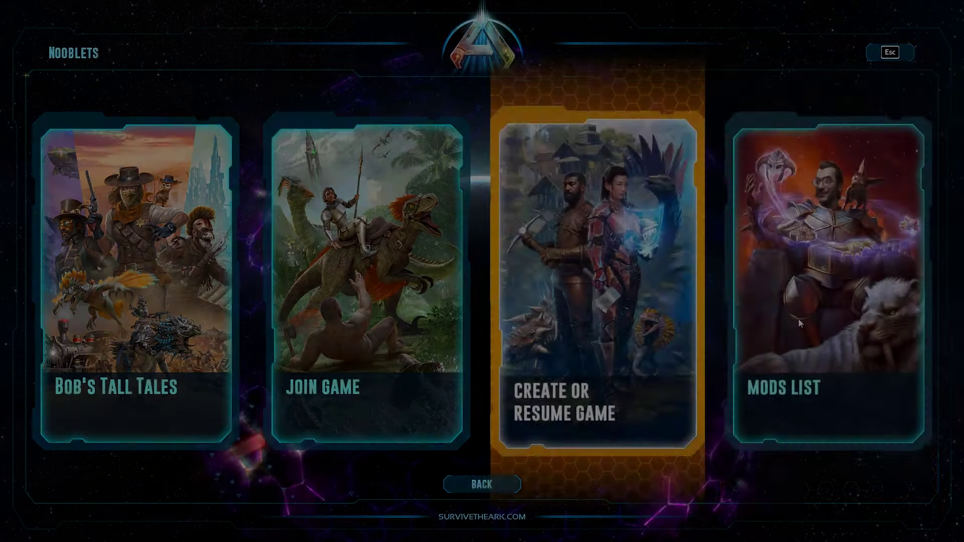
From the Mods List, open the Summer Bash mod card and scroll through its details
click(754, 312)
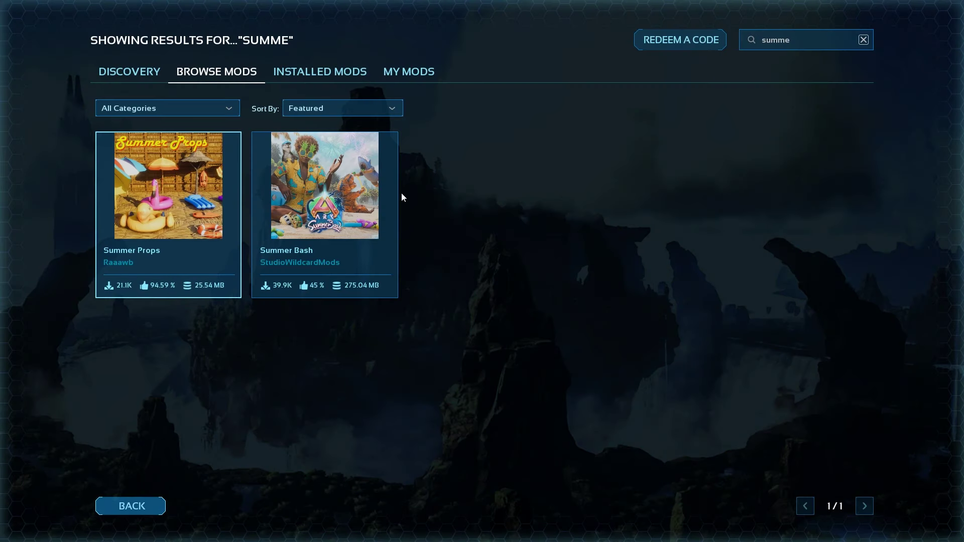
click(362, 187)
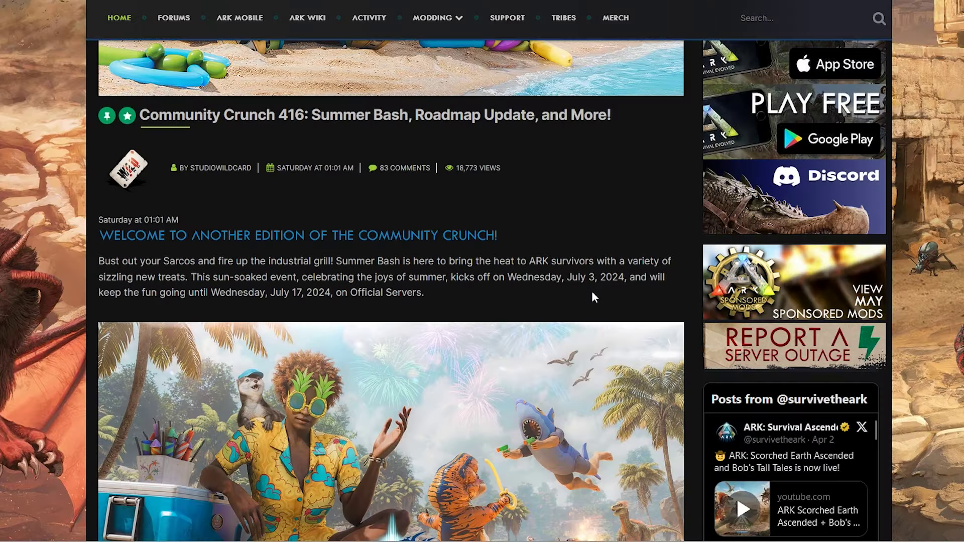
scroll(592, 291, down, 8)
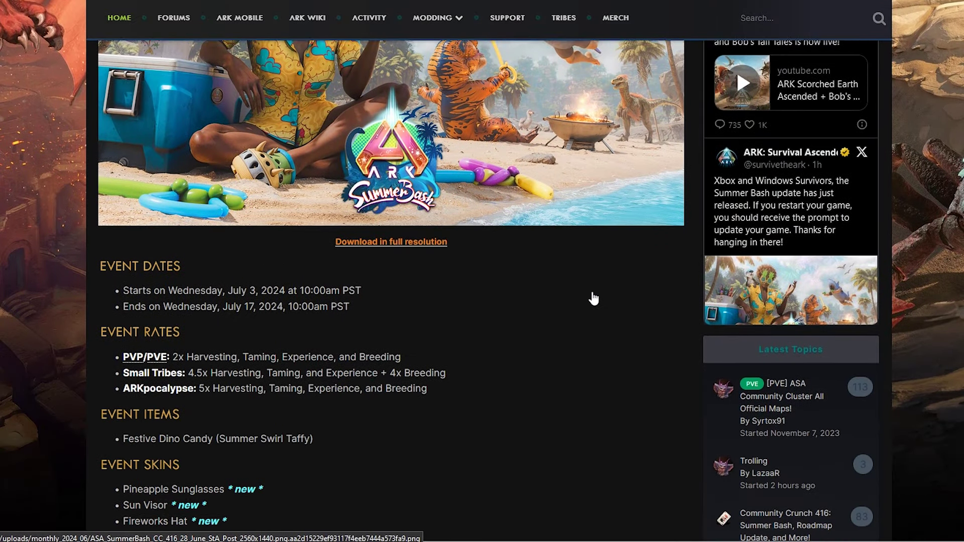
scroll(593, 299, down, 4)
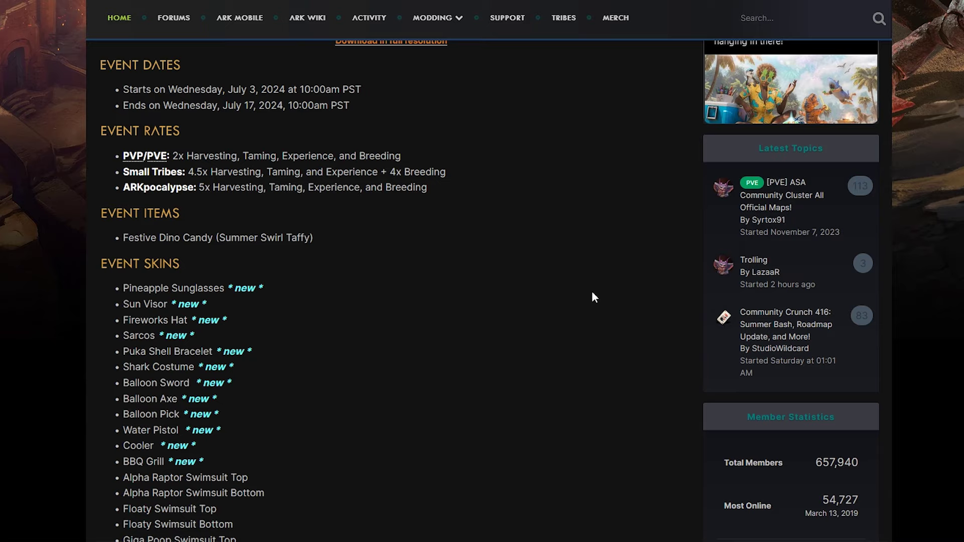
scroll(591, 298, down, 2)
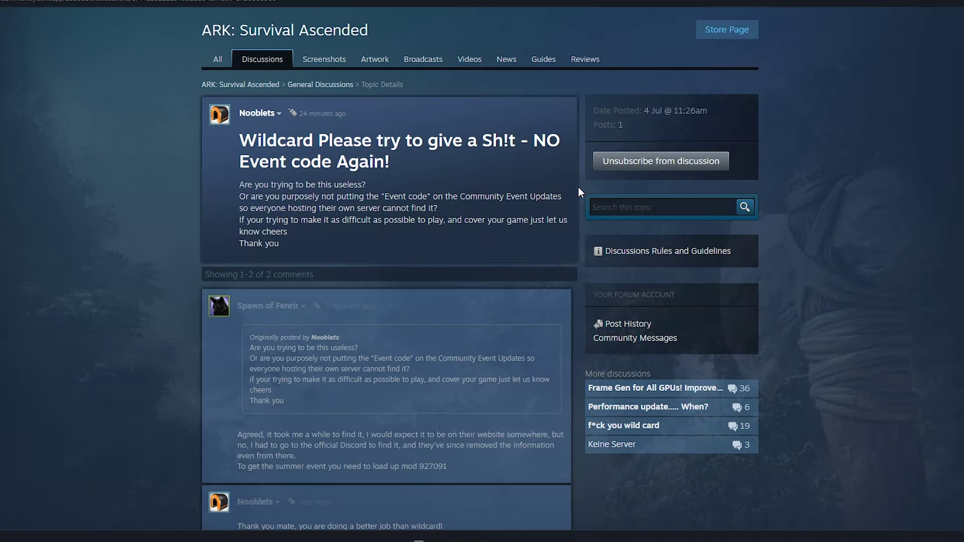
Read through the comments mentioning mod 927091 and go to page 2 of the thread
scroll(578, 188, down, 2)
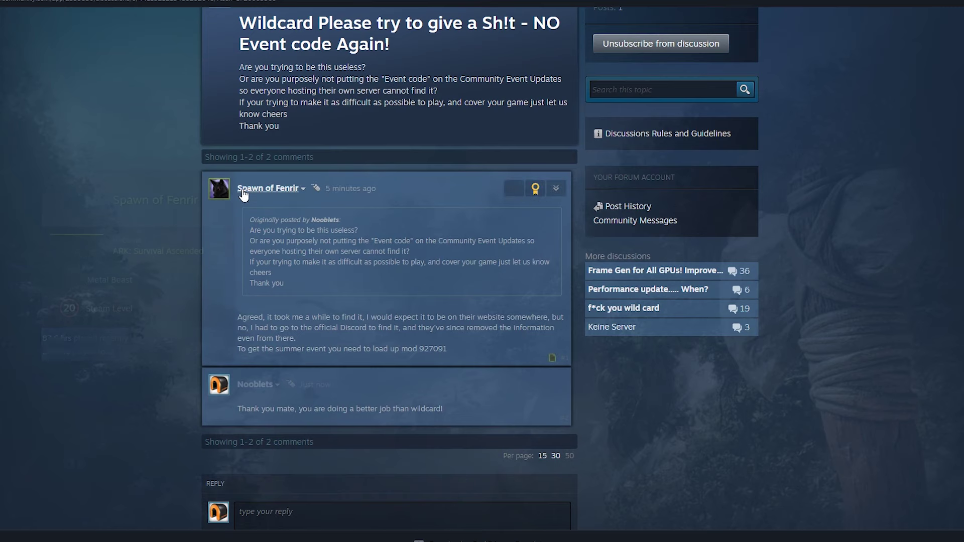
scroll(467, 221, down, 2)
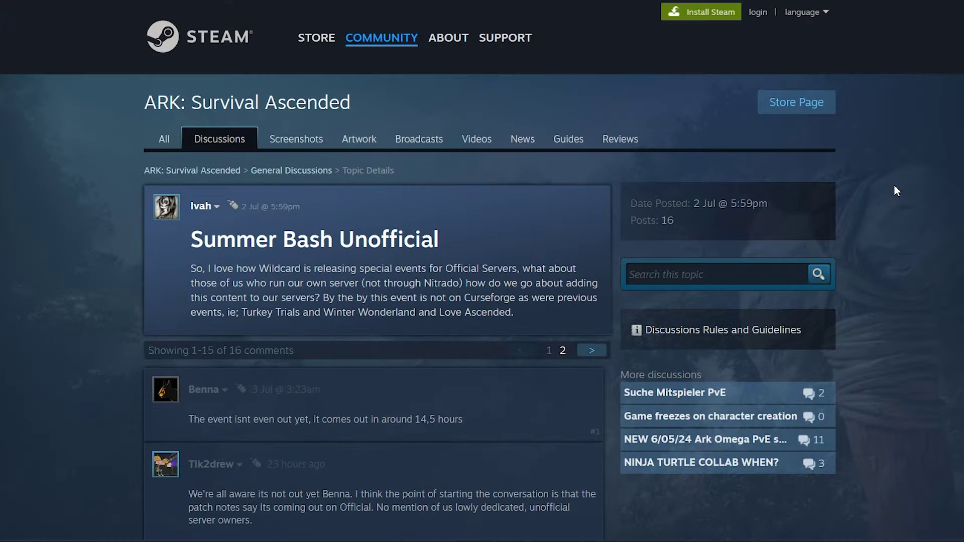
scroll(893, 184, down, 10)
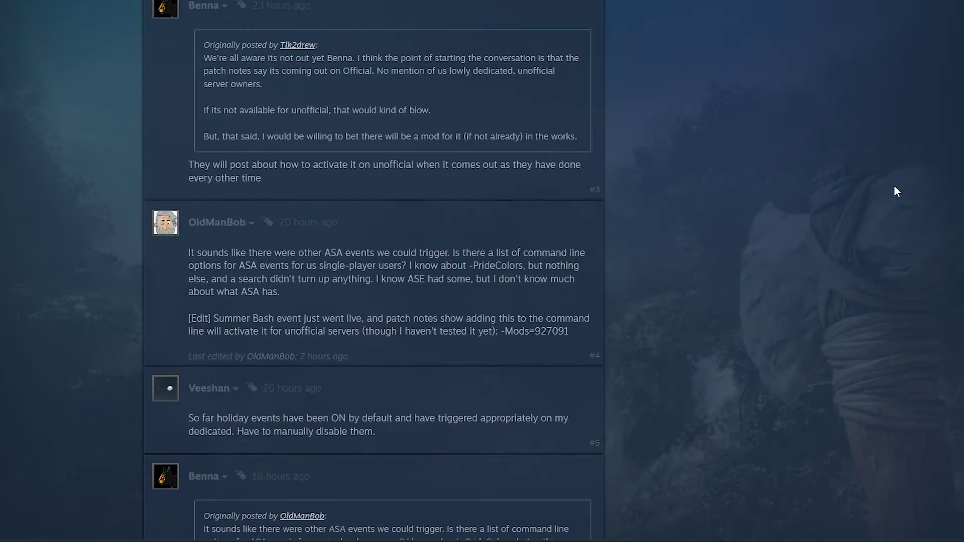
scroll(894, 185, down, 15)
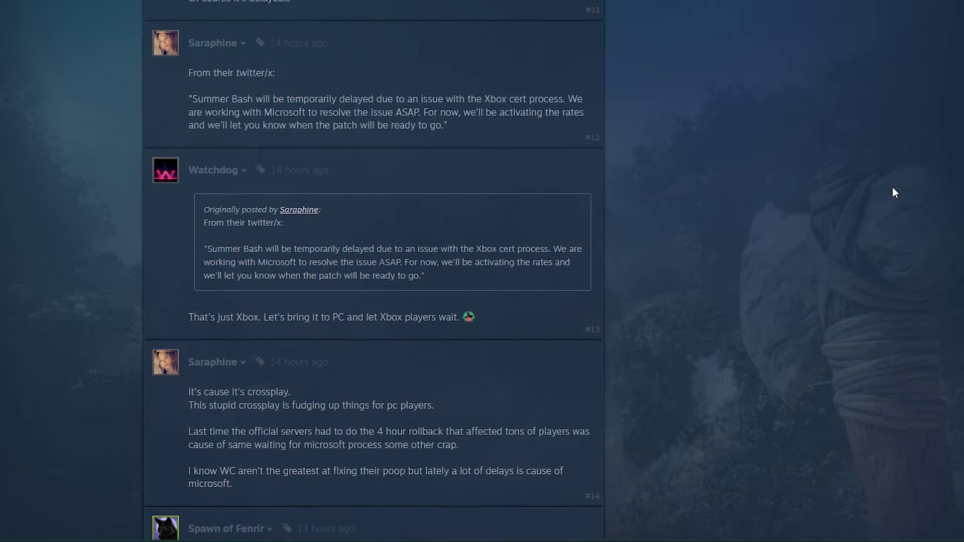
scroll(702, 249, down, 5)
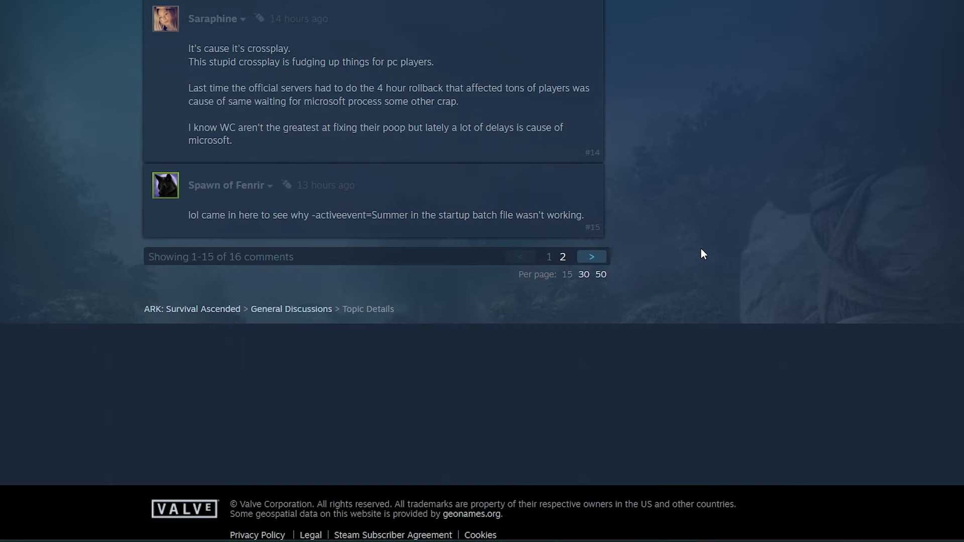
click(563, 257)
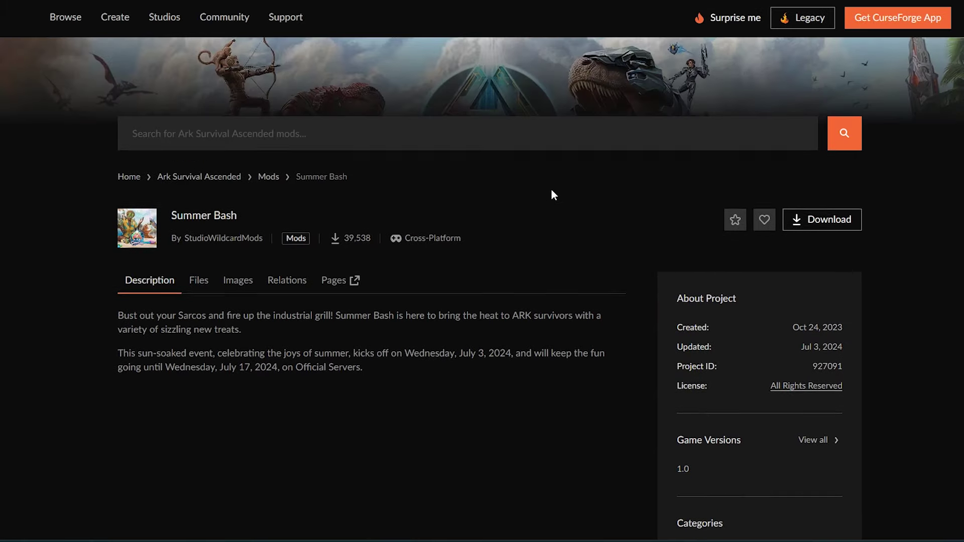
Check the Summer Bash mod's Relations for dependencies, then open its Event Details page
scroll(552, 192, down, 2)
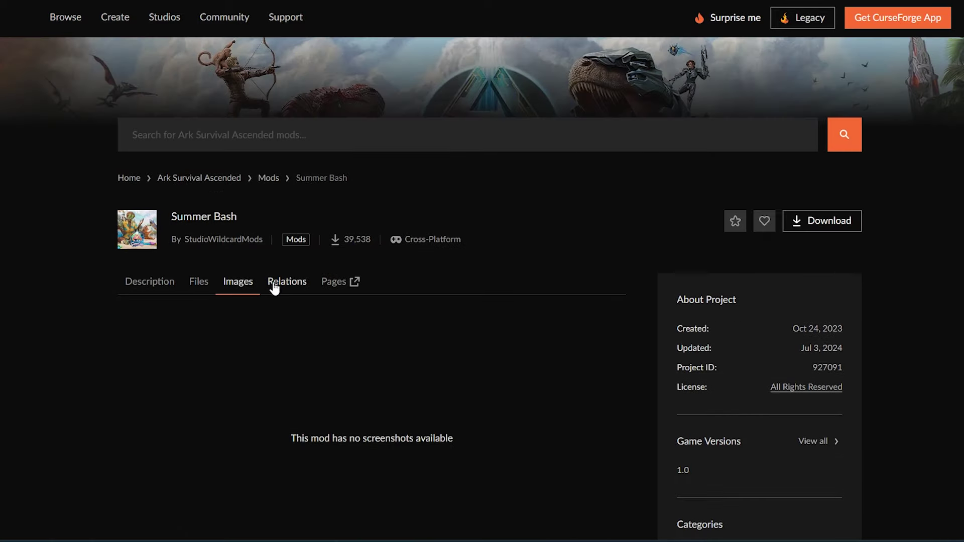
click(277, 284)
click(324, 282)
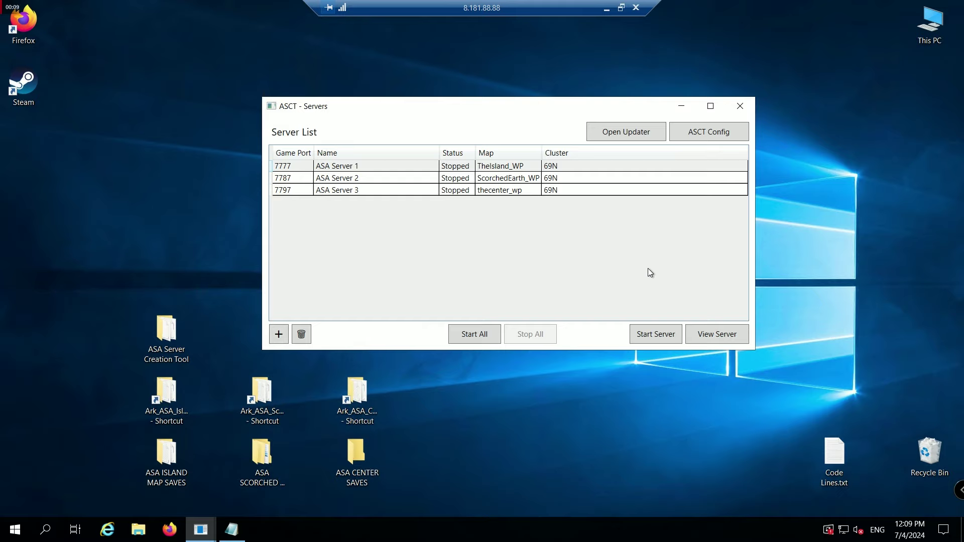
Select ASA Server 1, view the server and open its Server Configuration
click(525, 169)
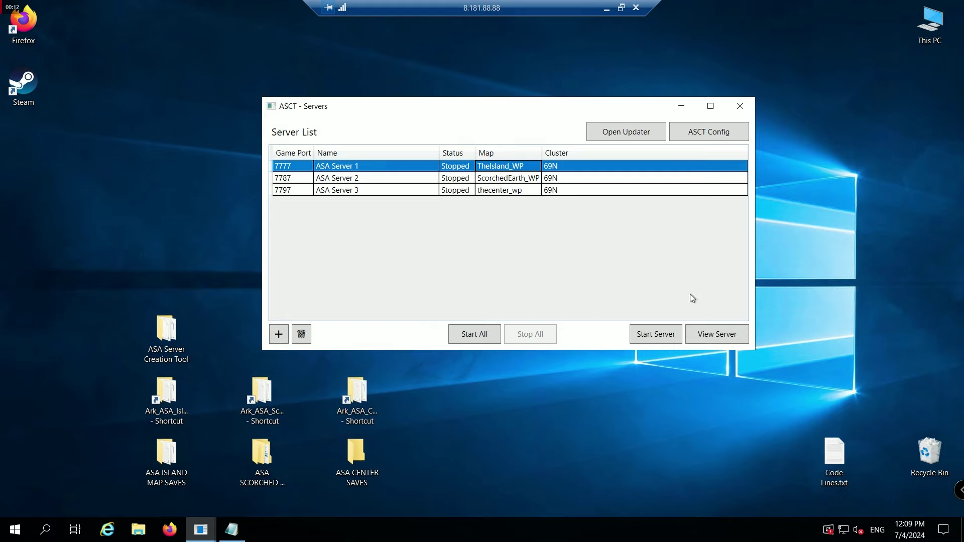
click(712, 338)
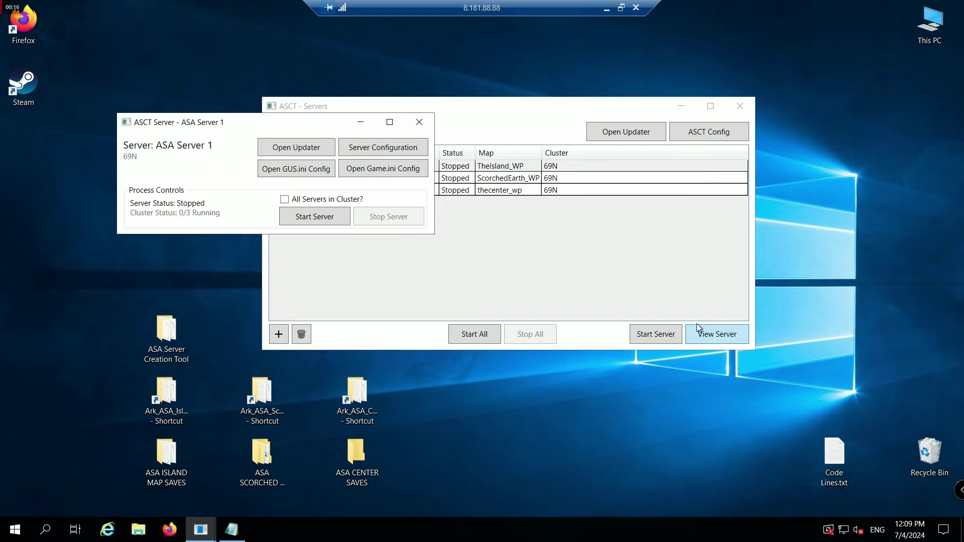
click(396, 152)
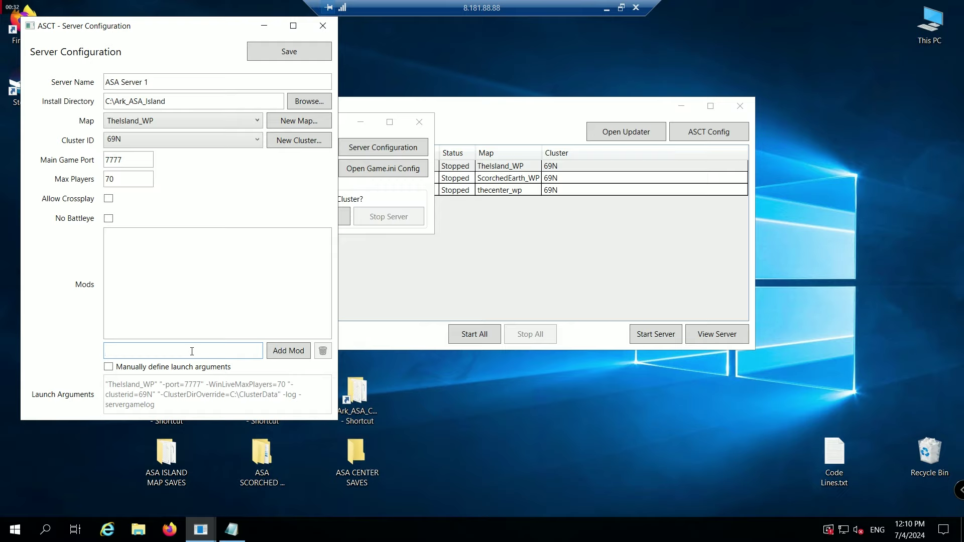
Paste and add mod 927091, then bring up the EVENT CODES SAVED.txt notes
text(927091)
click(294, 351)
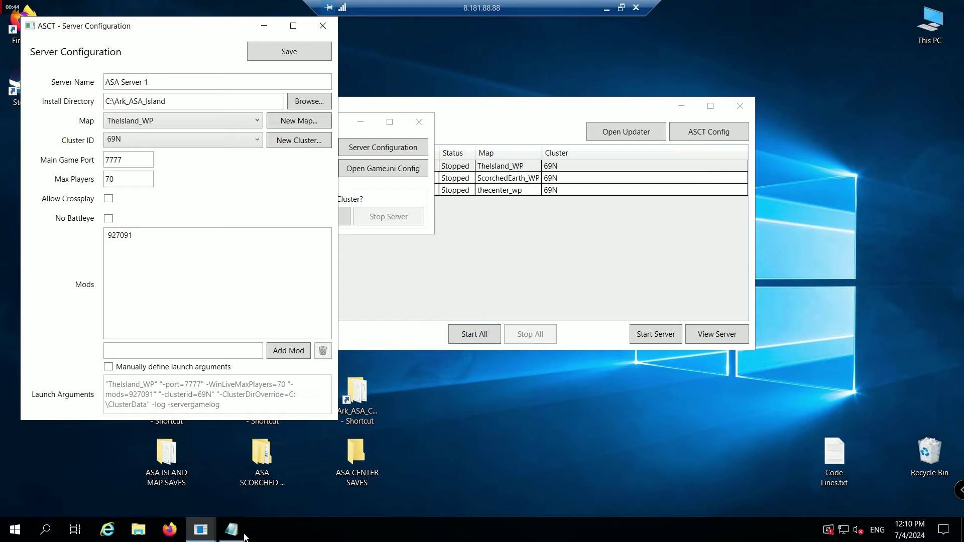
click(239, 531)
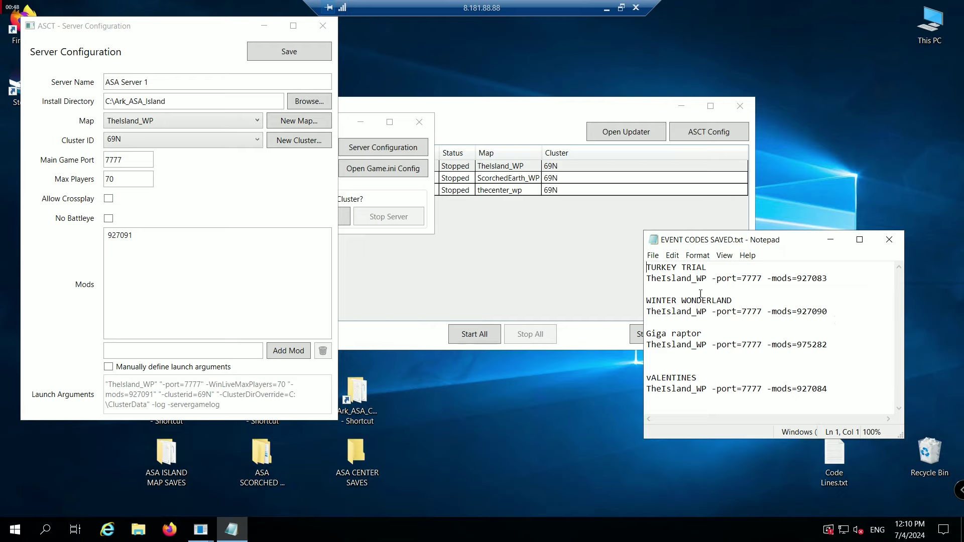
Copy from the notes and add mods 927083 (Turkey Trial) and 927090 (Winter Wonderland)
drag(830, 279, 799, 282)
key(ctrl+c)
click(215, 349)
key(ctrl+v)
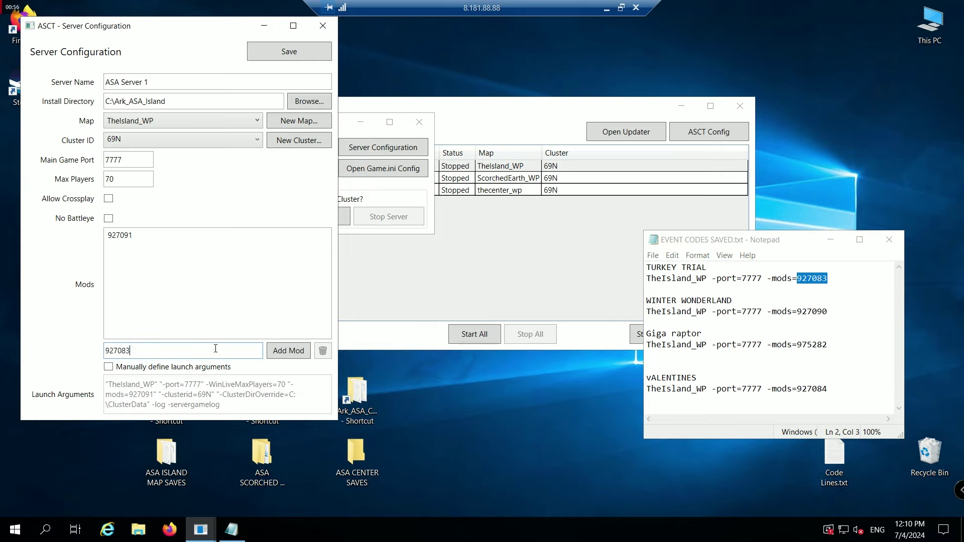
click(284, 353)
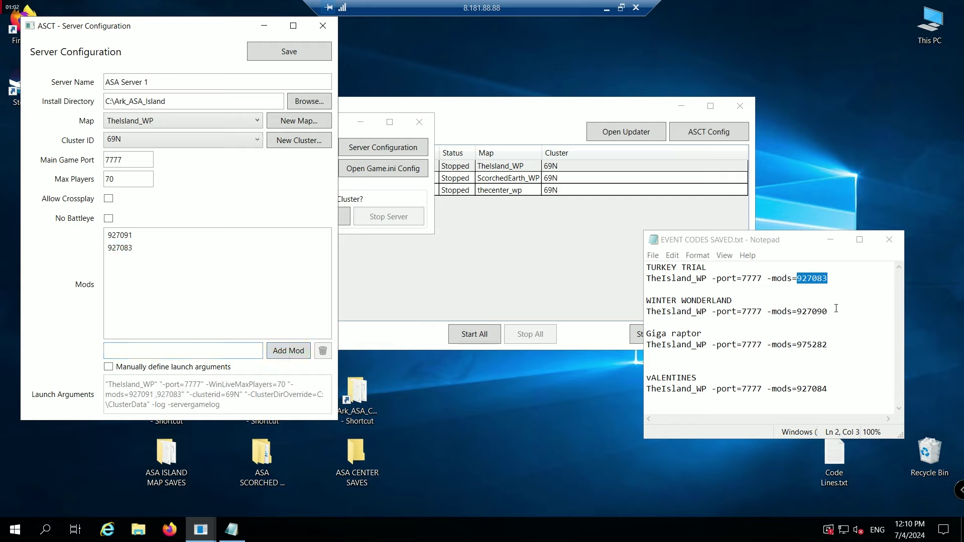
drag(836, 308, 796, 311)
key(ctrl+c)
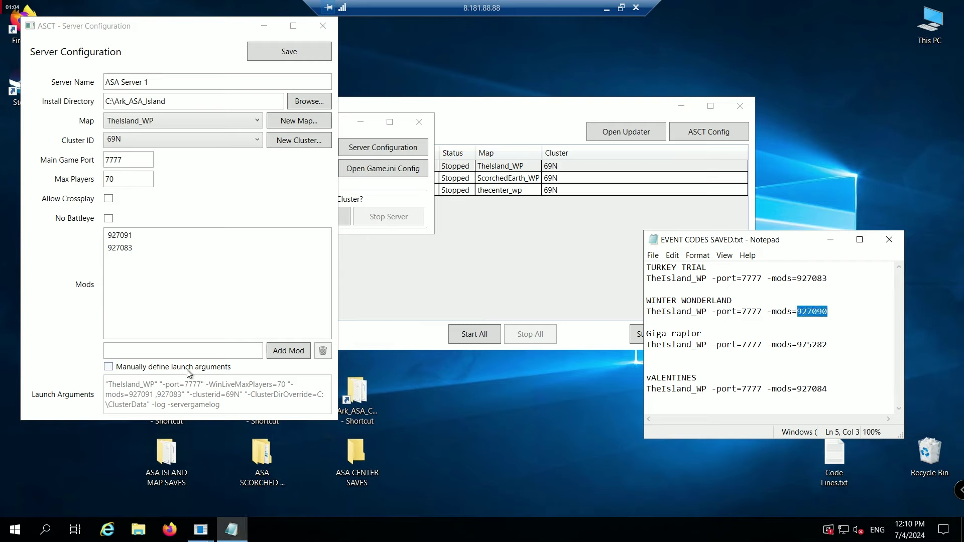
click(184, 351)
key(ctrl+v)
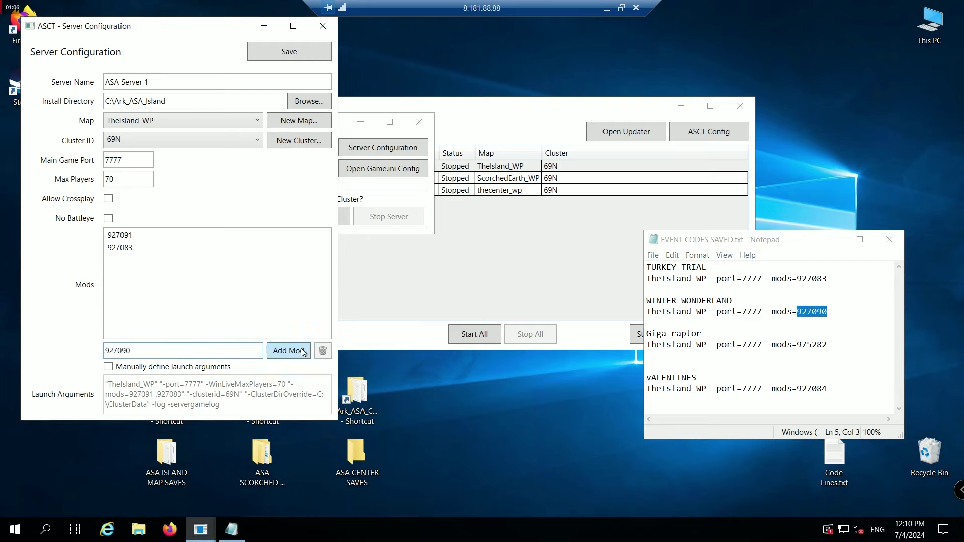
click(303, 352)
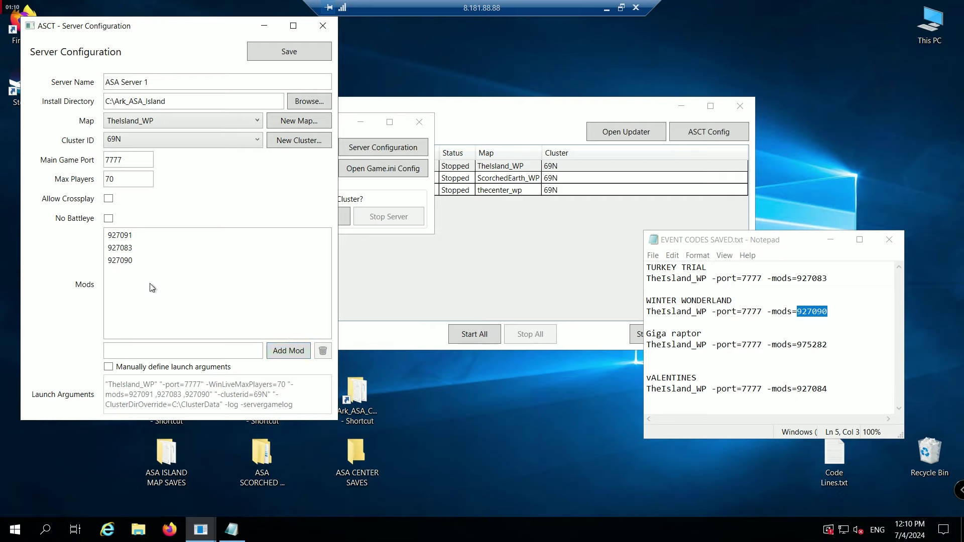
Delete mods 927090 and 927083 from ASA Server 1, keeping only 927091
click(133, 261)
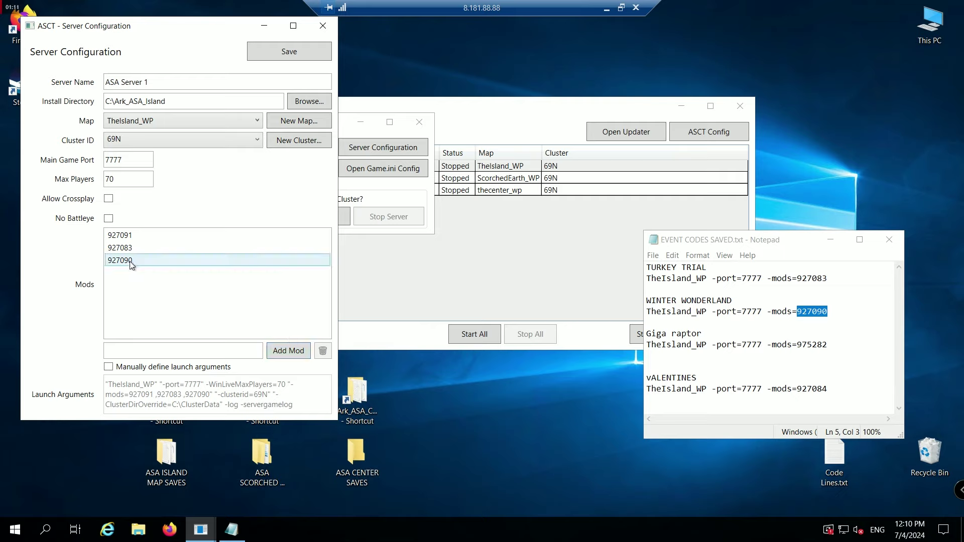
click(321, 353)
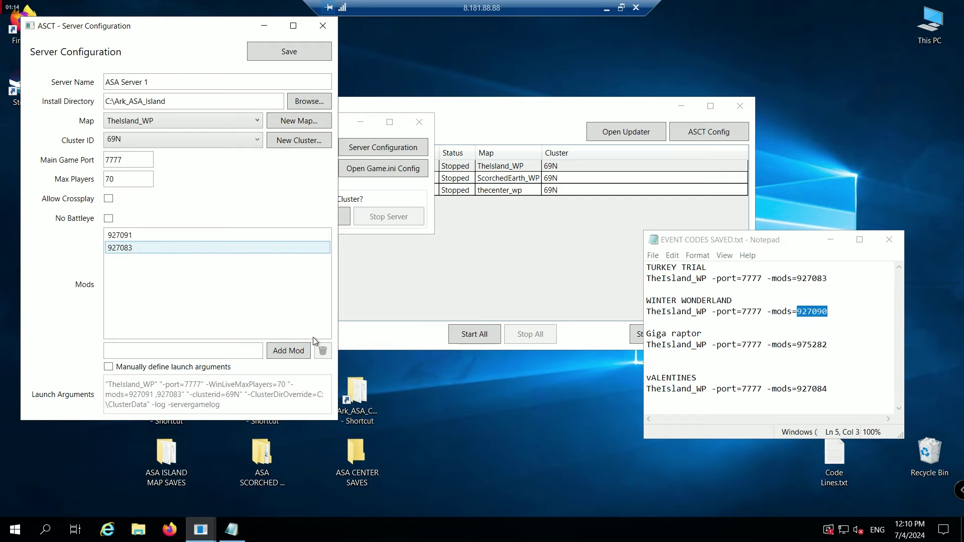
click(322, 352)
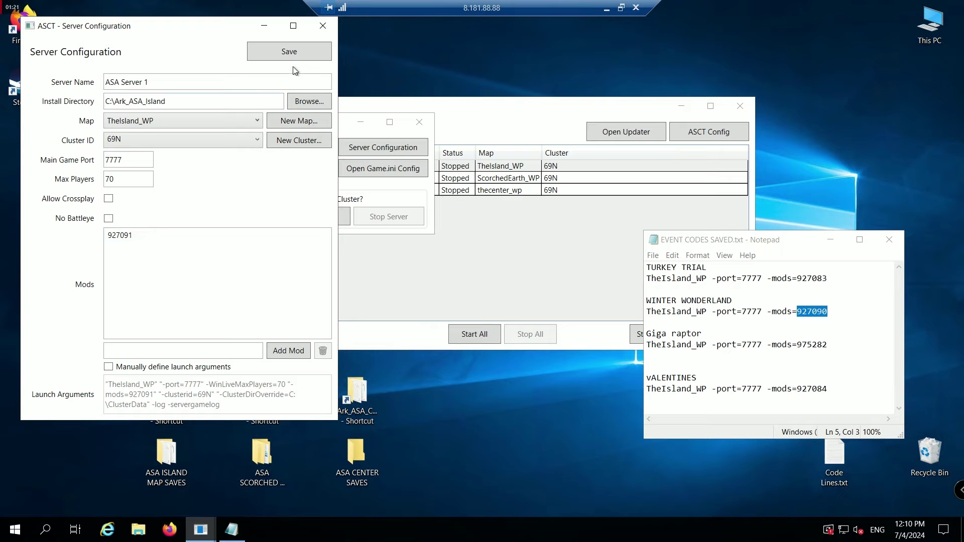
Save ASA Server 1's configuration and close the server window and the event-code notes
click(296, 54)
click(419, 122)
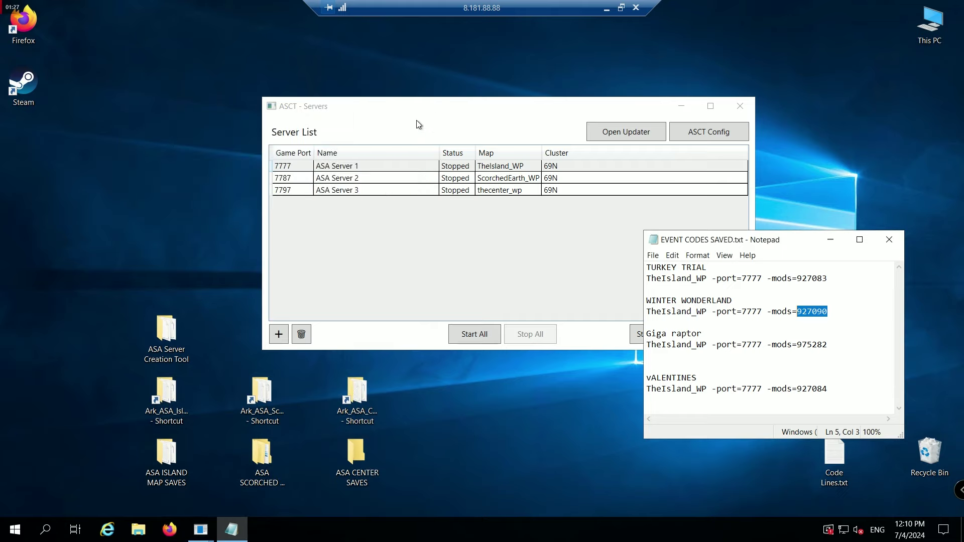
click(889, 239)
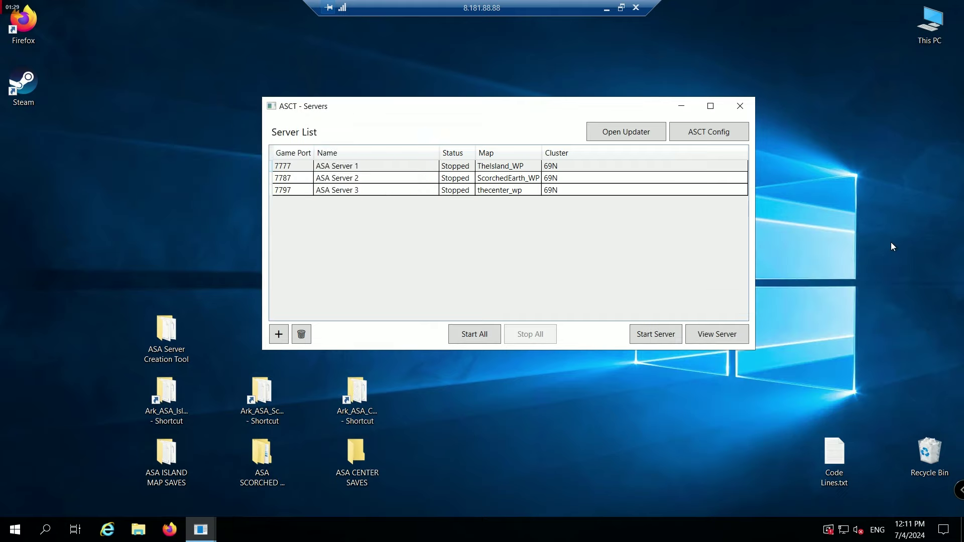
Add mod 927091 to ASA Server 2's configuration, save it and close the window
click(504, 183)
click(714, 333)
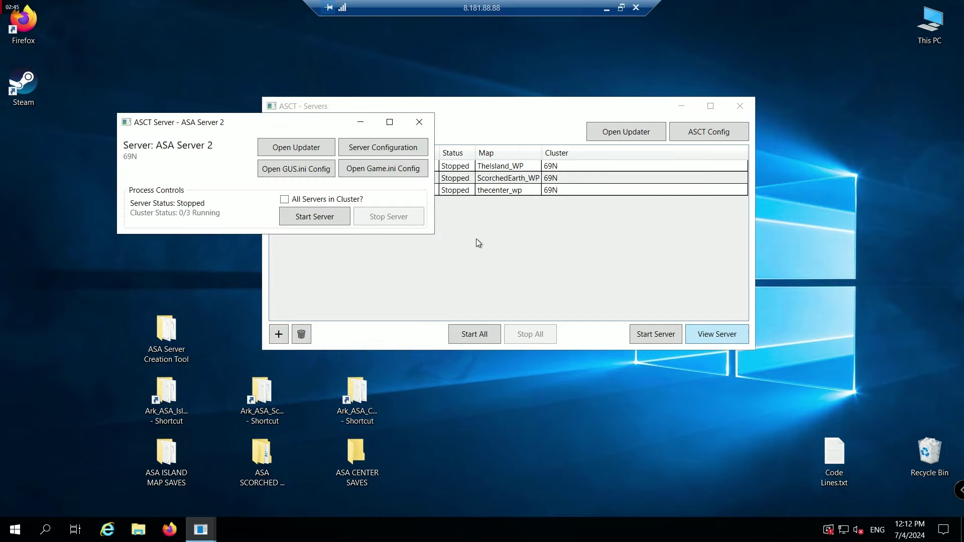
click(397, 151)
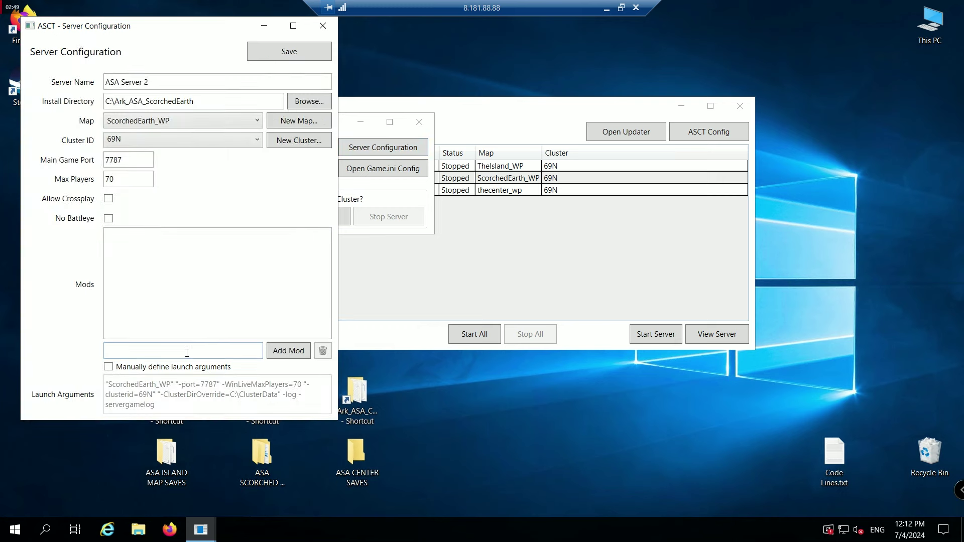
click(186, 353)
text(927091)
click(295, 355)
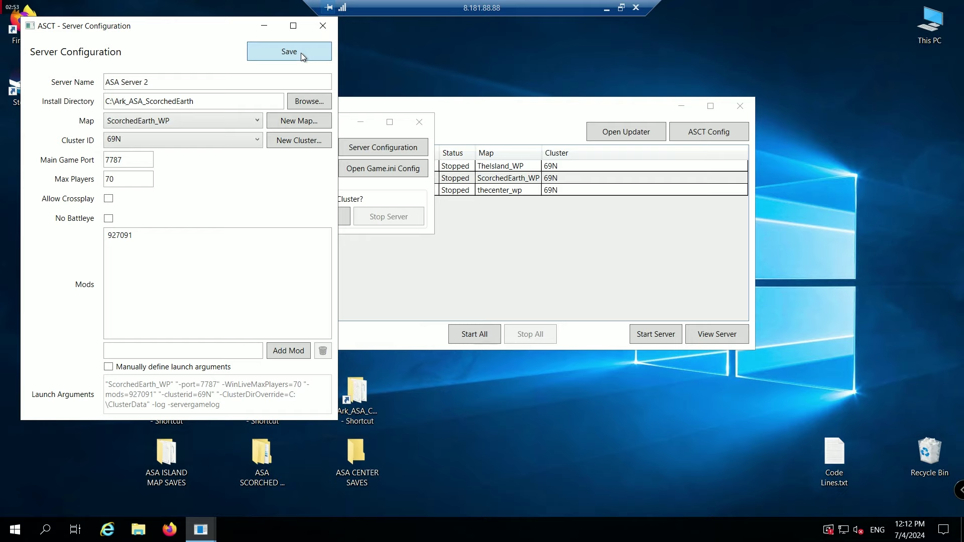
click(301, 53)
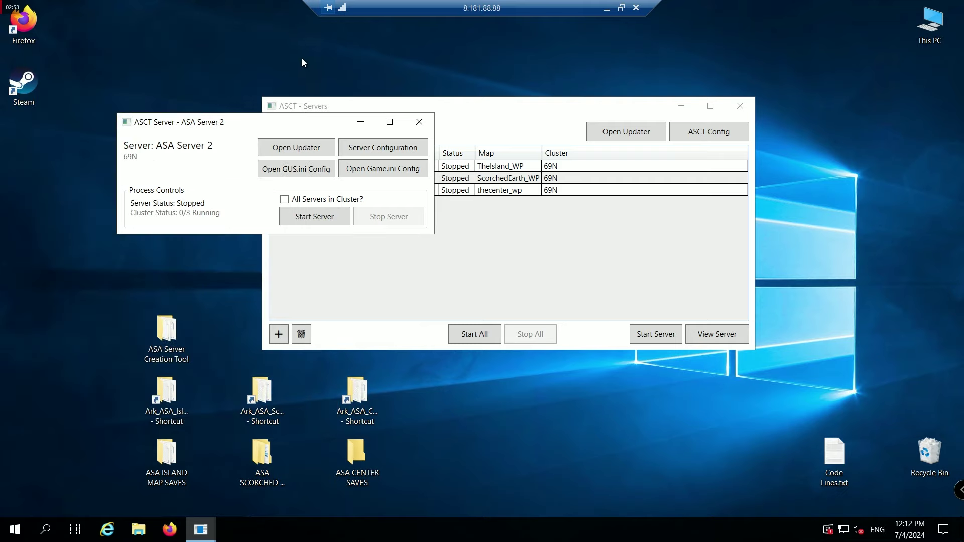
click(419, 122)
Add mod 927091 to ASA Server 3's configuration, save it and close the window
click(505, 195)
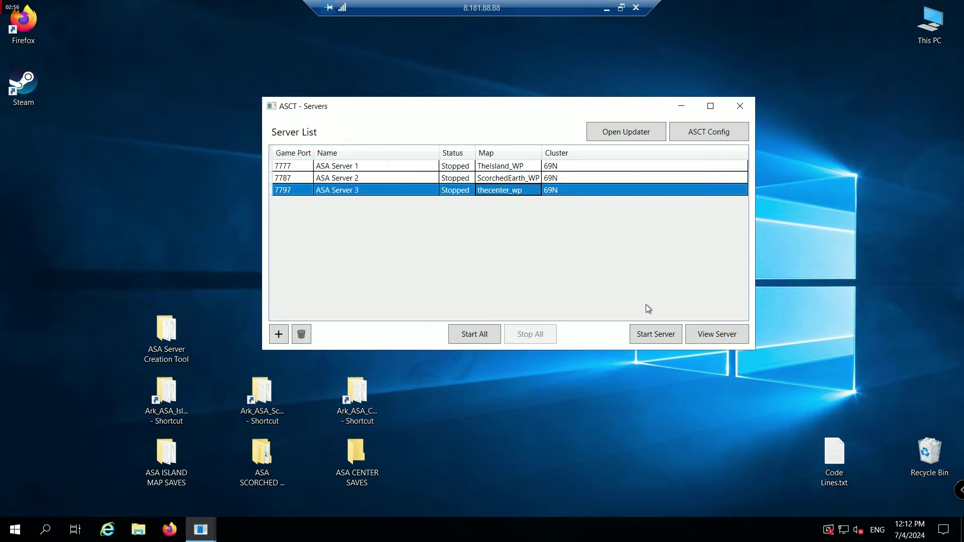
click(708, 335)
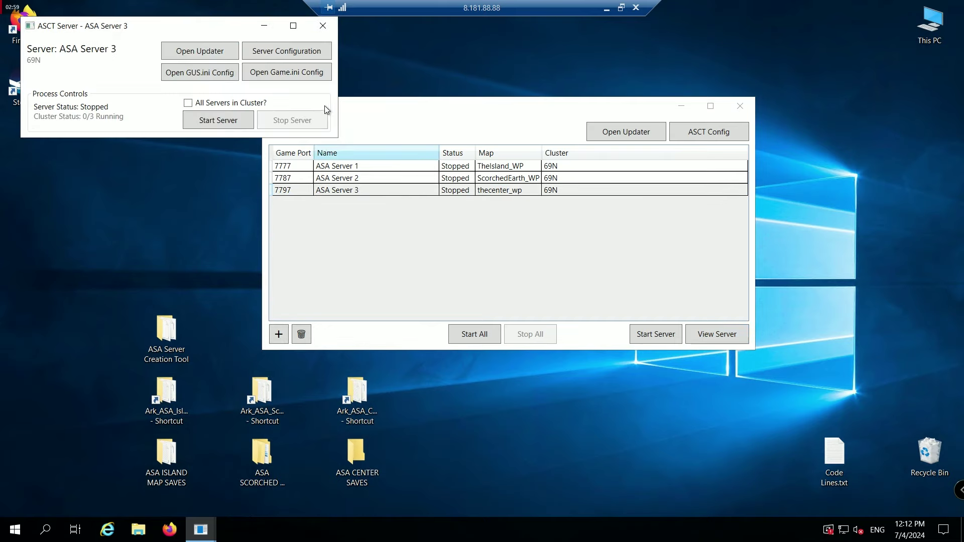
click(296, 52)
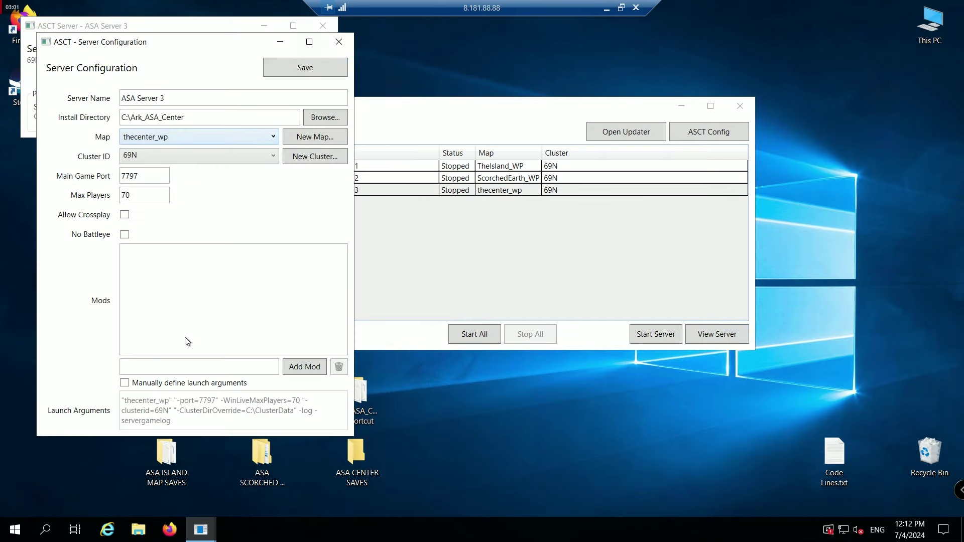
click(179, 366)
text(927091)
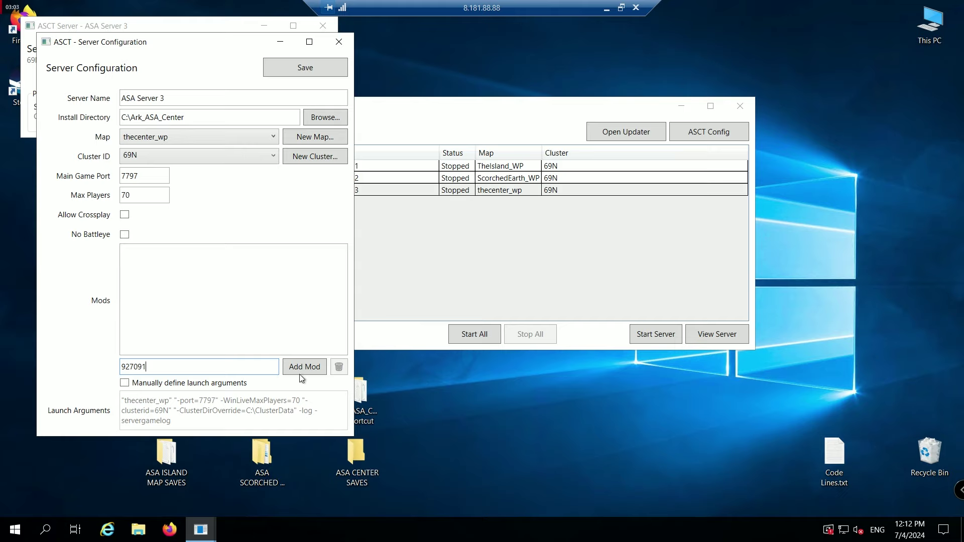
click(304, 367)
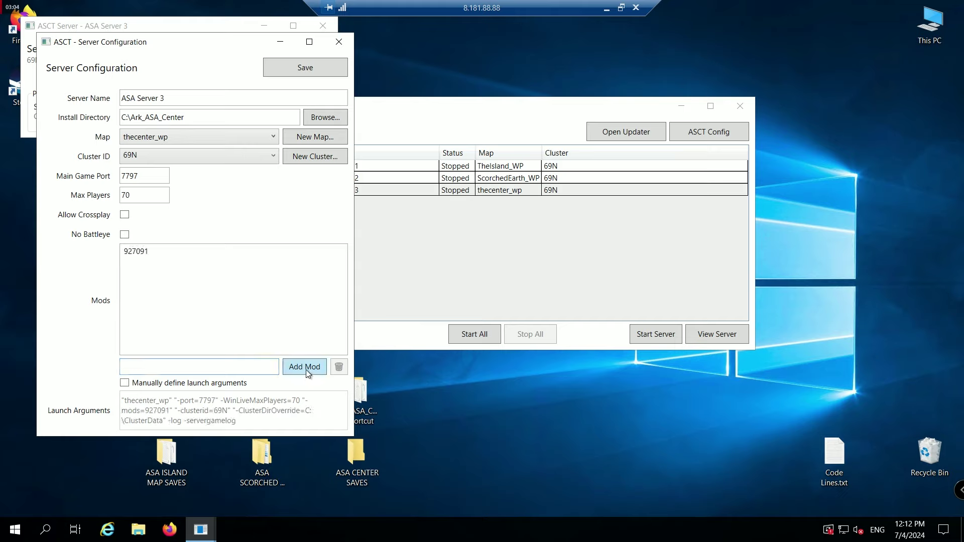
click(322, 67)
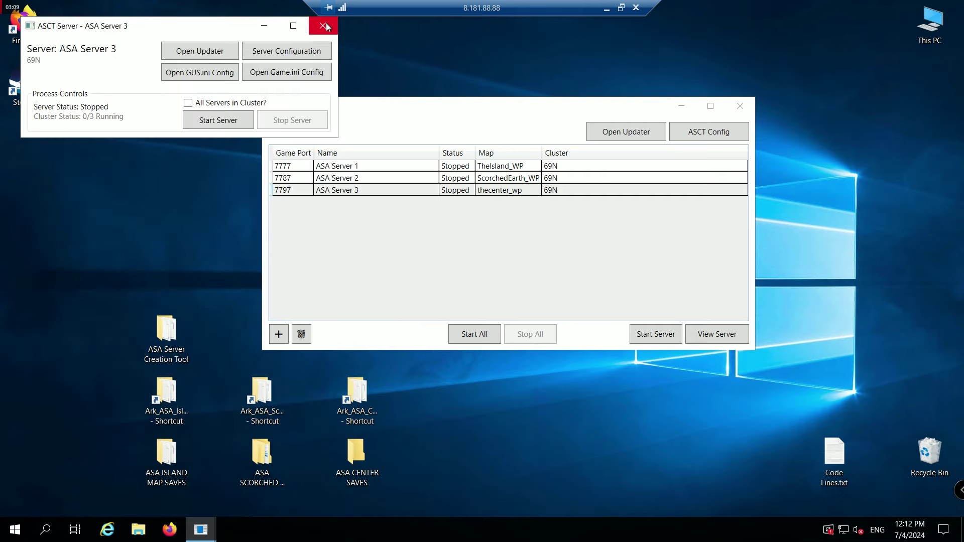
click(323, 26)
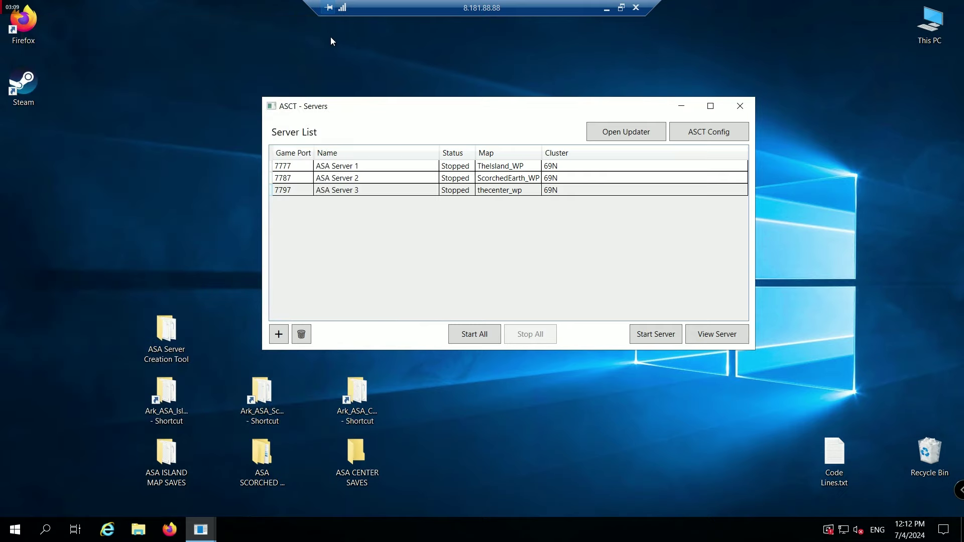
Update the game files of ASA Server 1 and ASA Server 2 through the multi-server updater
click(500, 168)
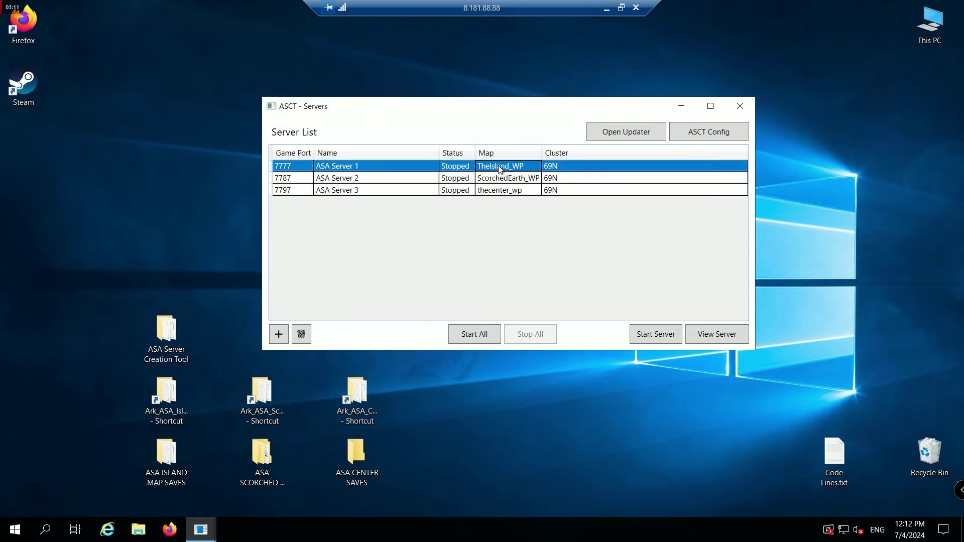
click(630, 133)
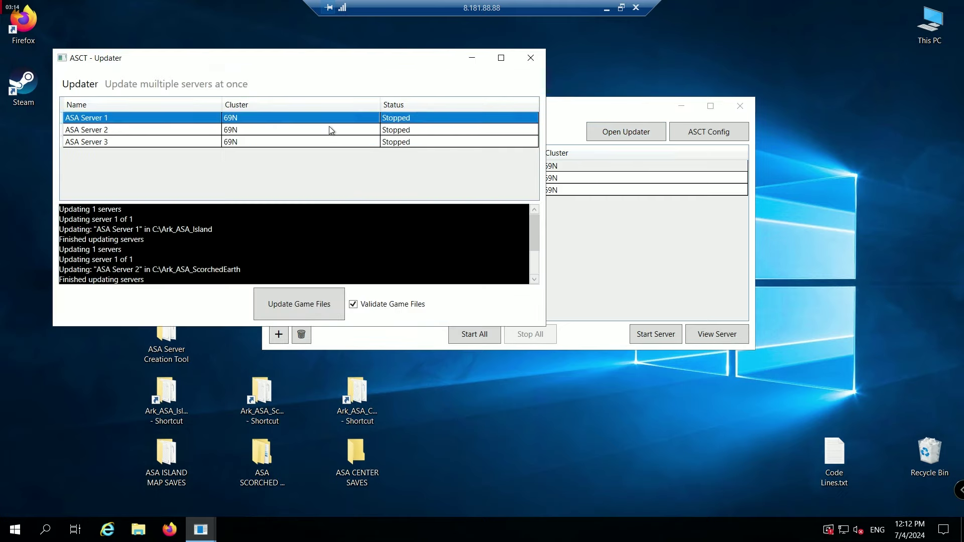
click(315, 305)
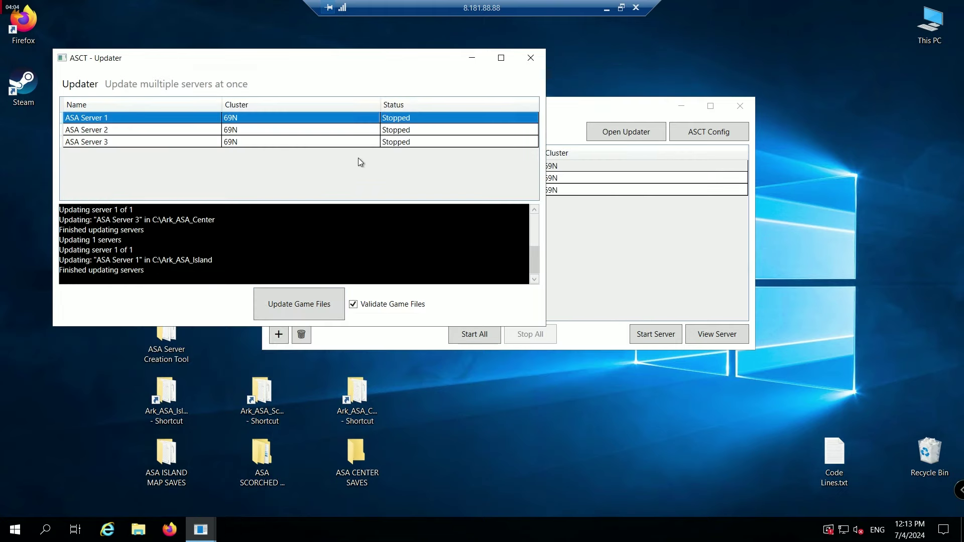
click(348, 131)
click(308, 303)
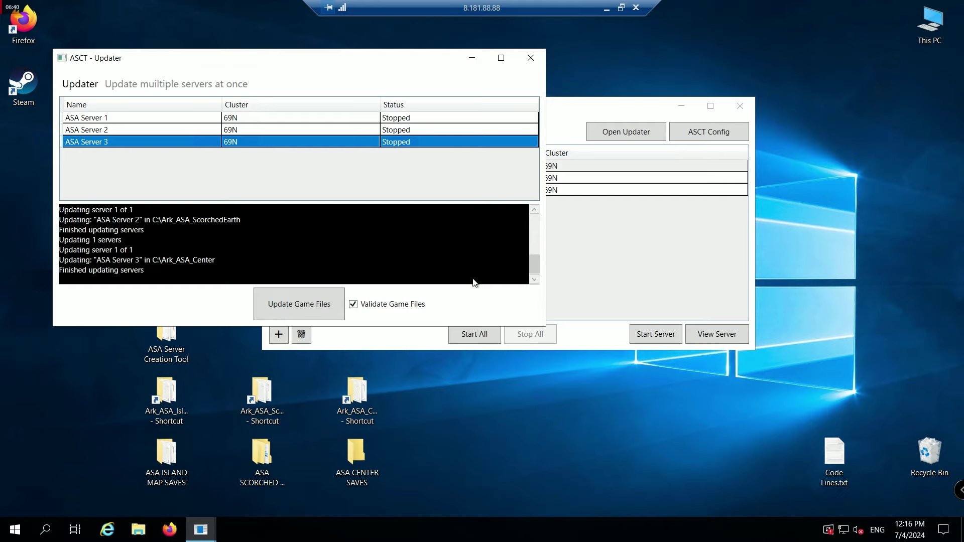
click(531, 59)
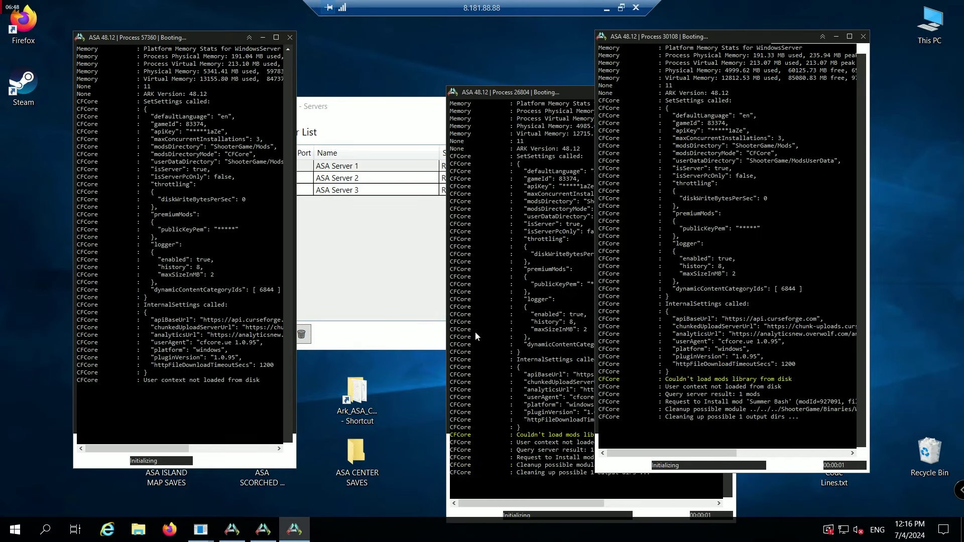
Move the Process 26804 server console beside the other two, then open the Smithy's inventory
drag(537, 95, 386, 37)
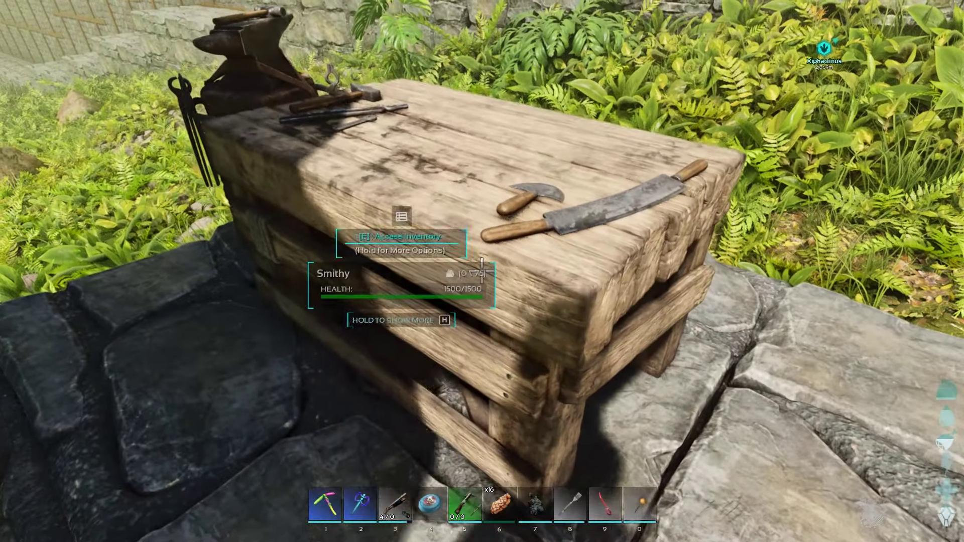
key(e)
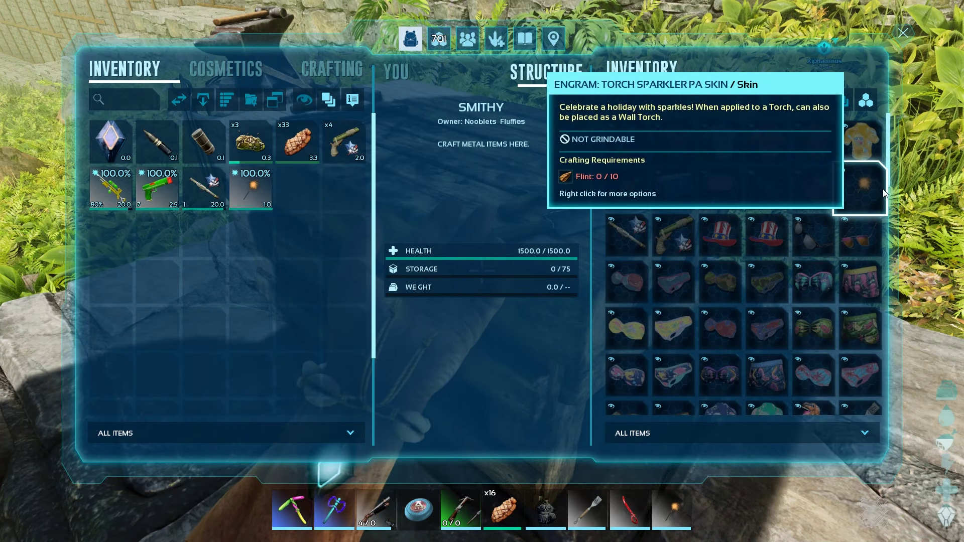
Scroll the Smithy's crafting list to the event engrams, such as the Torch Sparkler PA Skin
scroll(884, 260, down, 1)
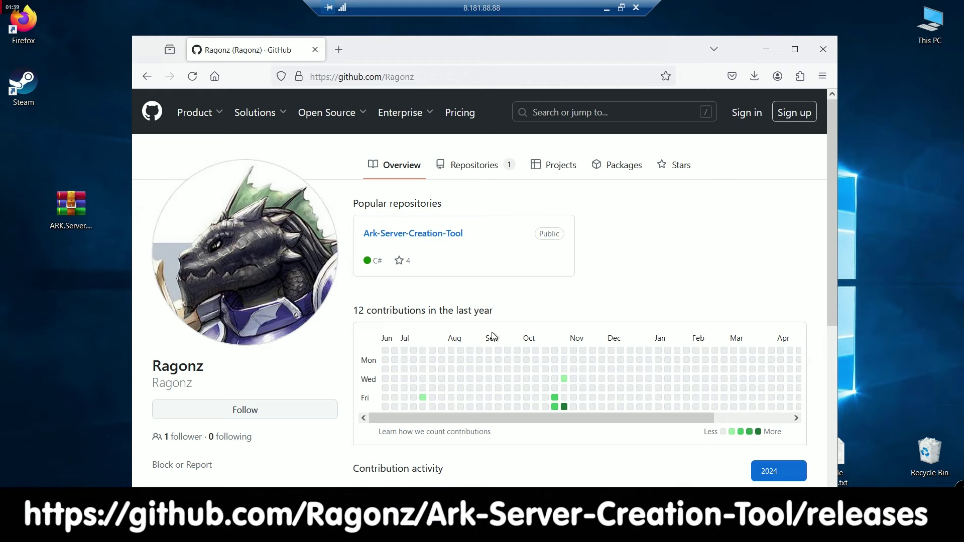
Open Ark-Server-Creation-Tool from Popular repositories to reach its page with 9 releases, V2.1 latest
click(432, 239)
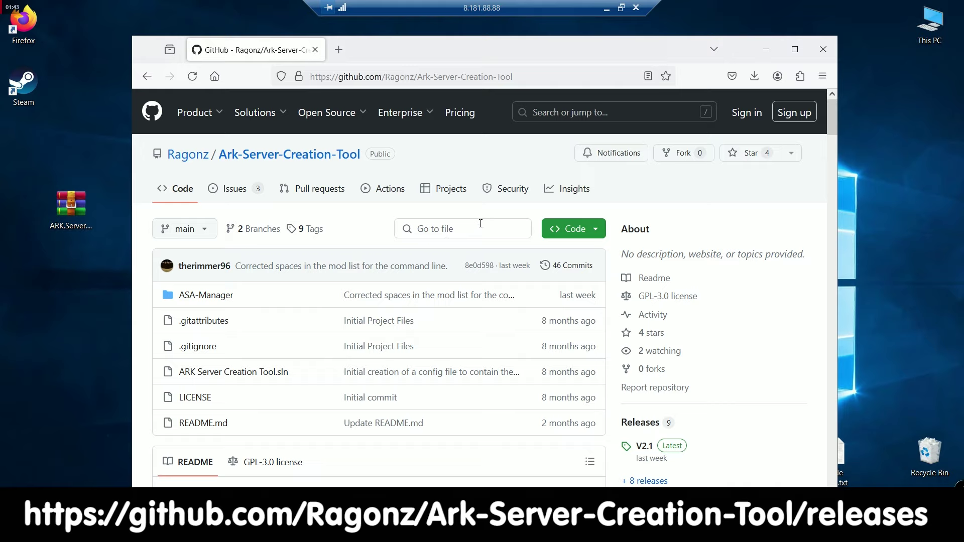